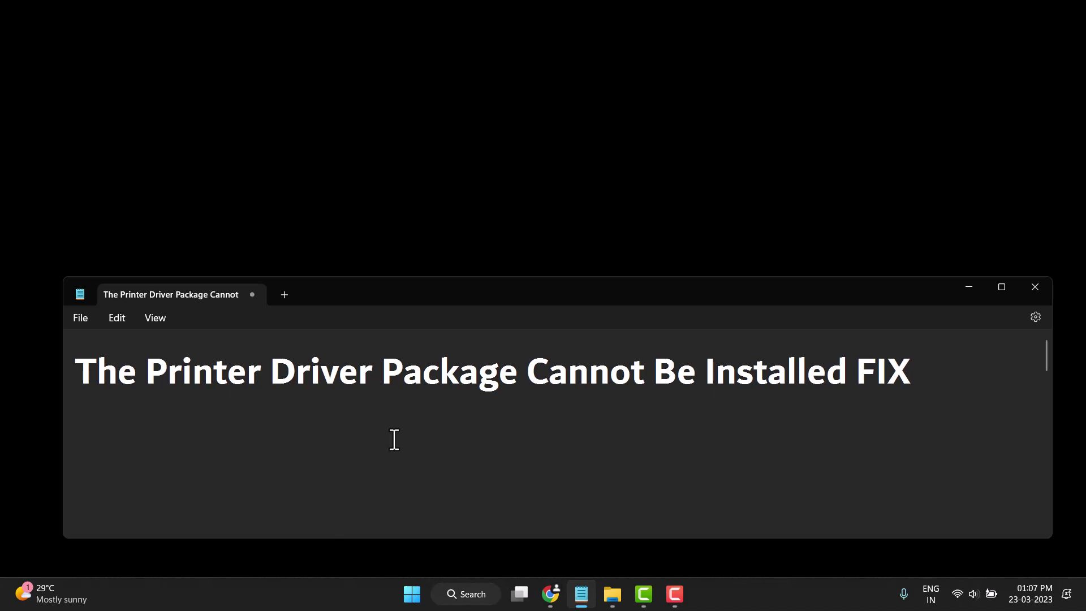
# Minimize the Notepad window and open the Settings app on its System page
pyautogui.click(958, 288)
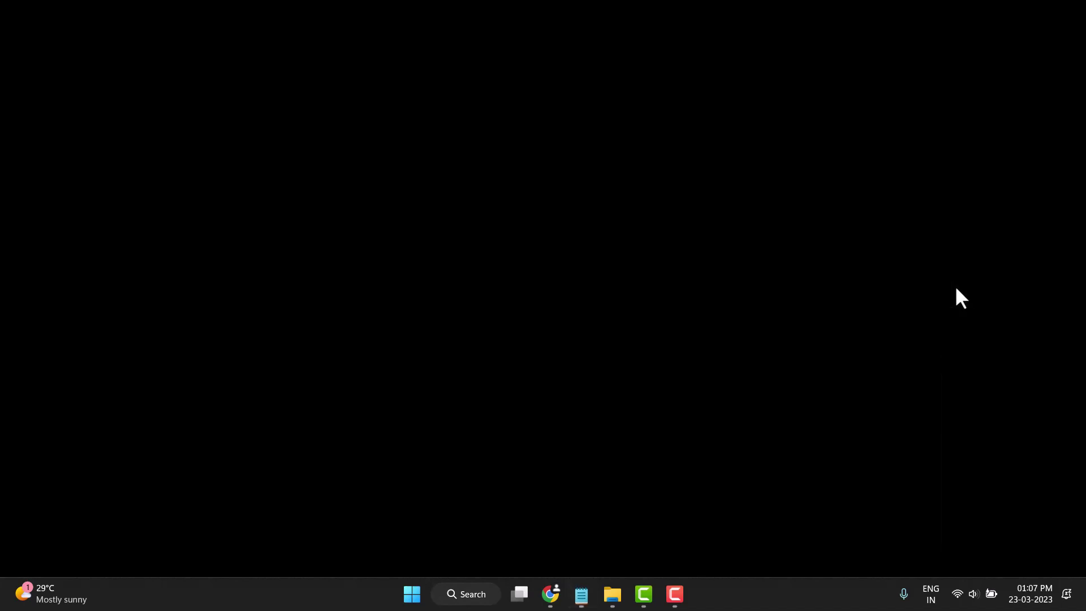
pyautogui.click(467, 605)
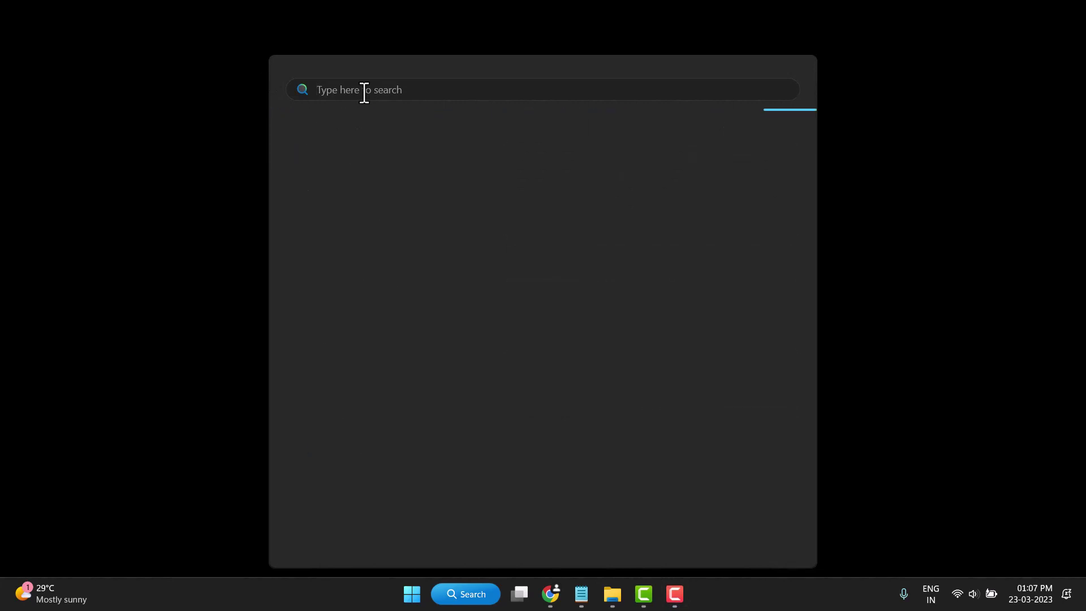
pyautogui.write('sett')
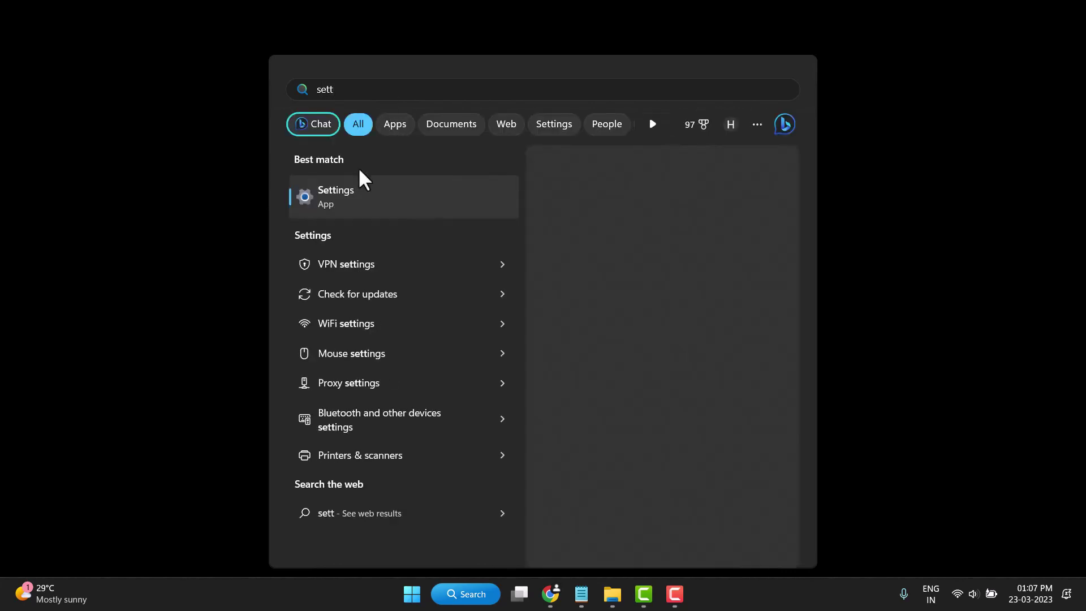
pyautogui.click(367, 209)
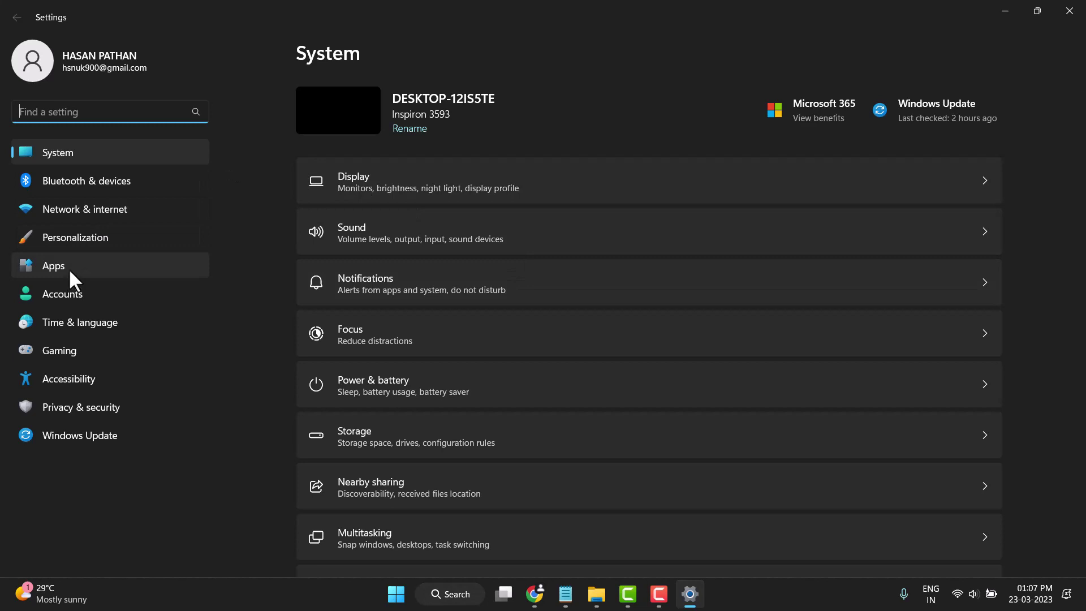
pyautogui.click(56, 151)
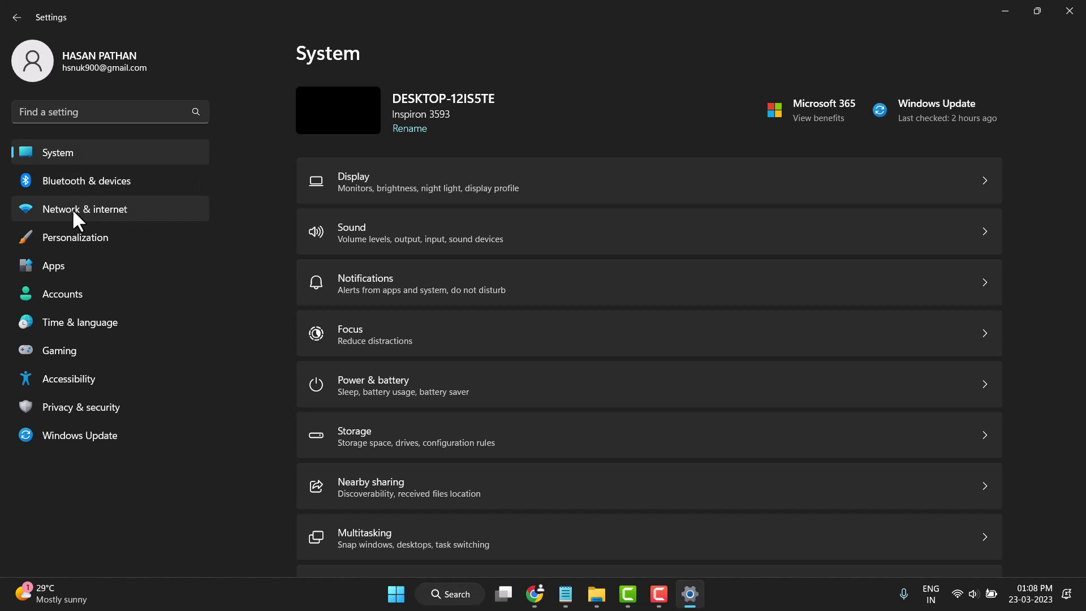
# Open the Printers & scanners page within the Bluetooth & devices settings
pyautogui.click(106, 181)
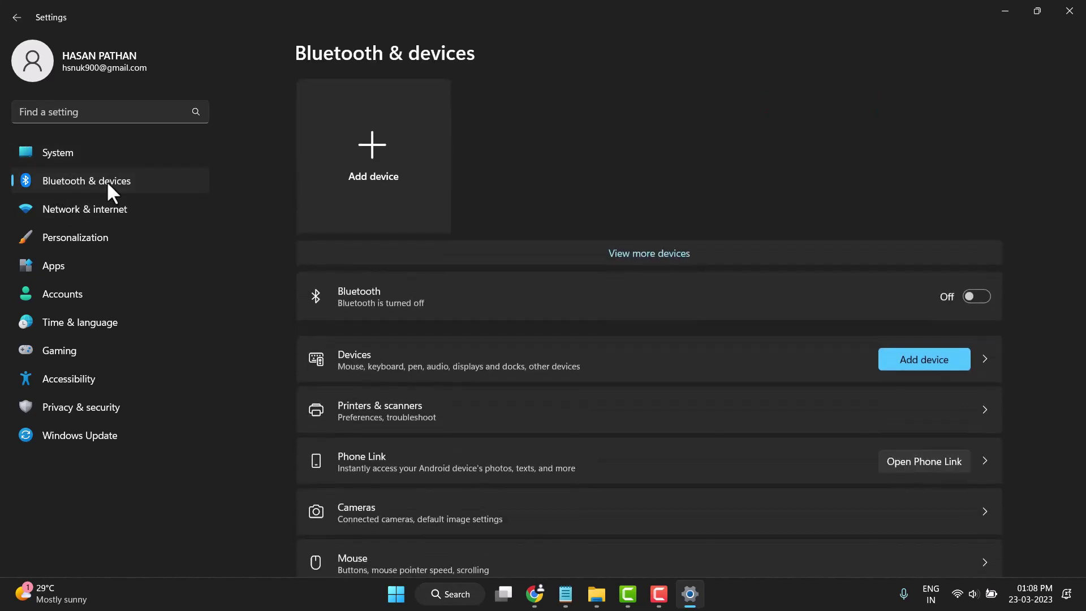
pyautogui.scroll(-2, 583, 298)
pyautogui.scroll(-2, 583, 298)
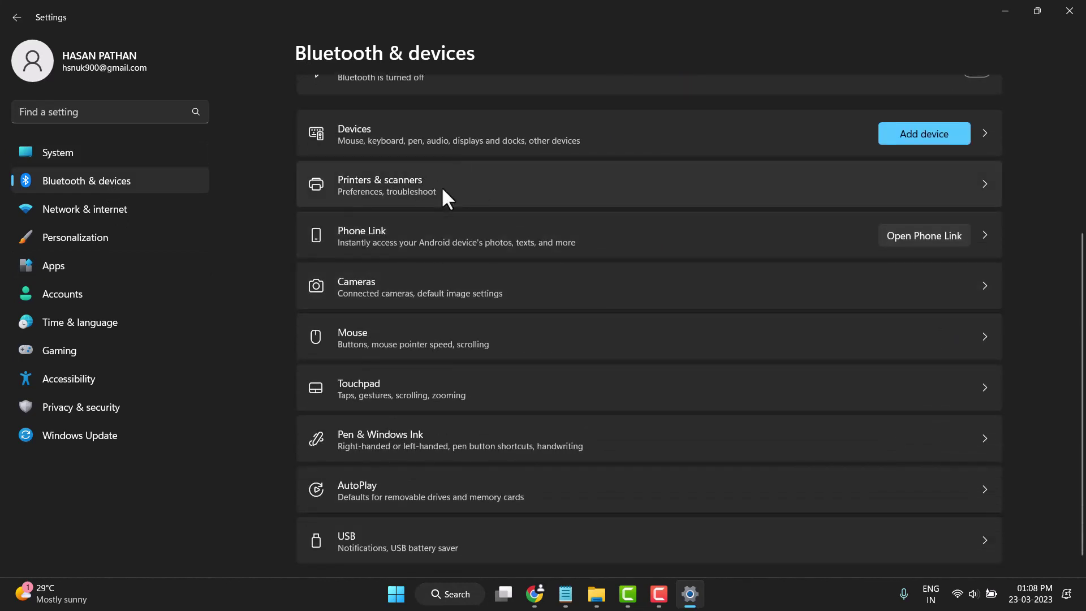
pyautogui.click(501, 182)
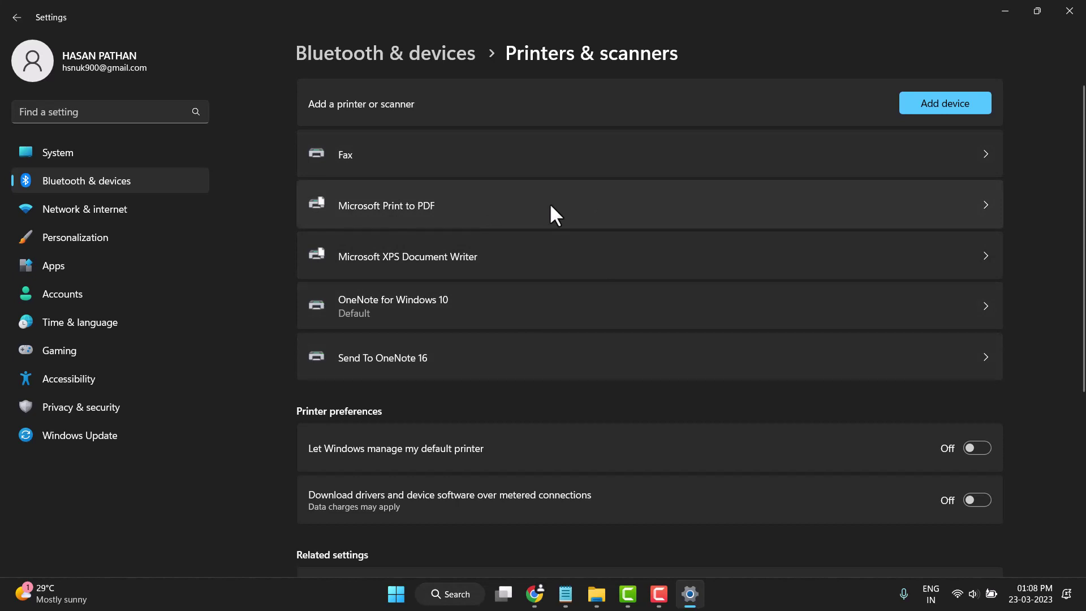
# Open the printer properties of Microsoft XPS Document Writer and display its port settings
pyautogui.click(374, 271)
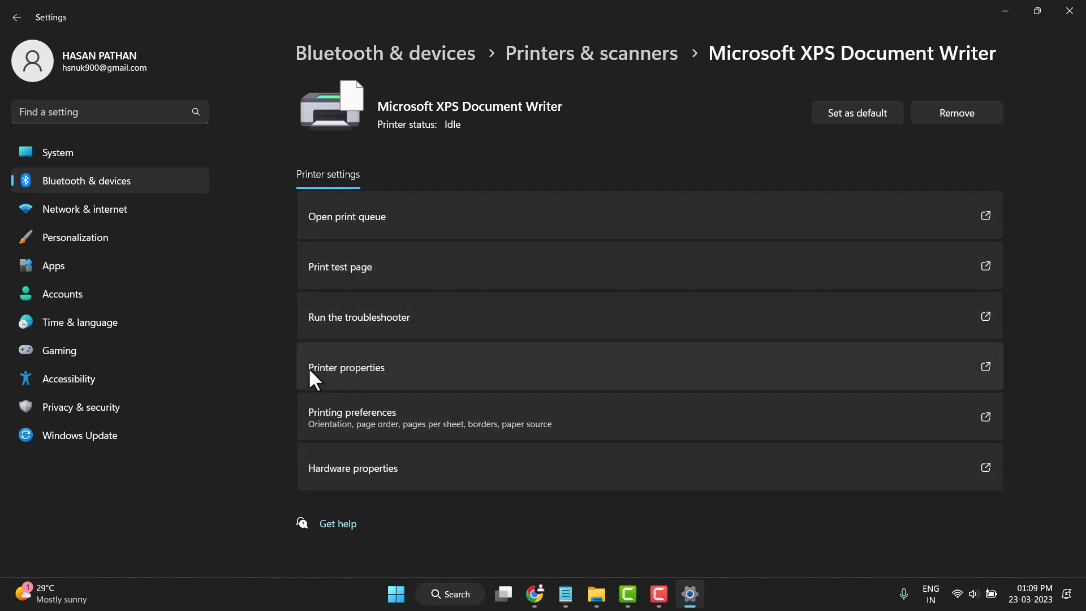
pyautogui.click(411, 374)
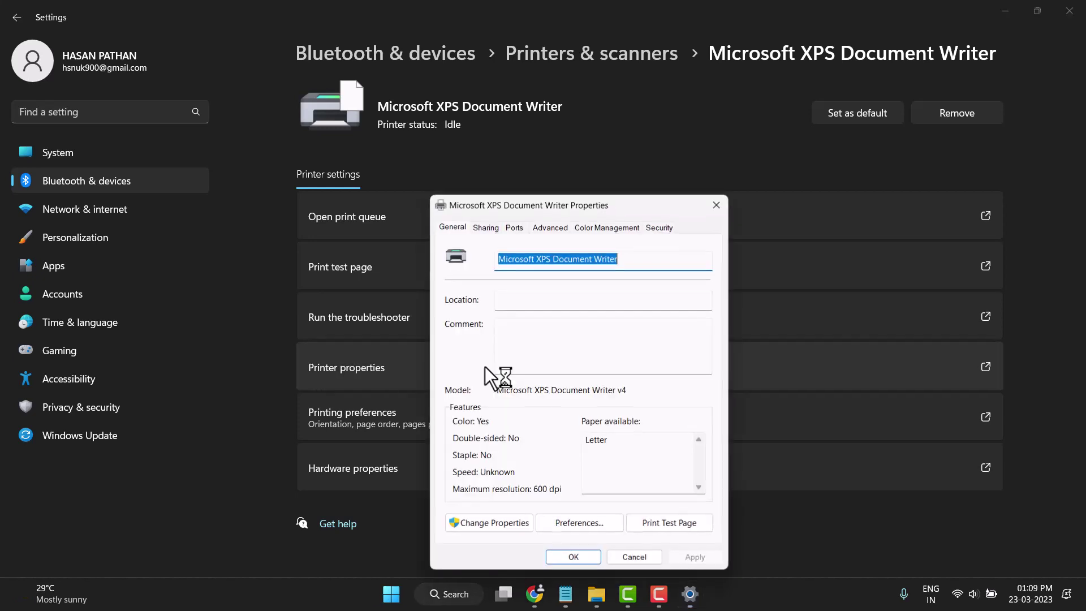
pyautogui.moveTo(604, 198); pyautogui.dragTo(555, 120)
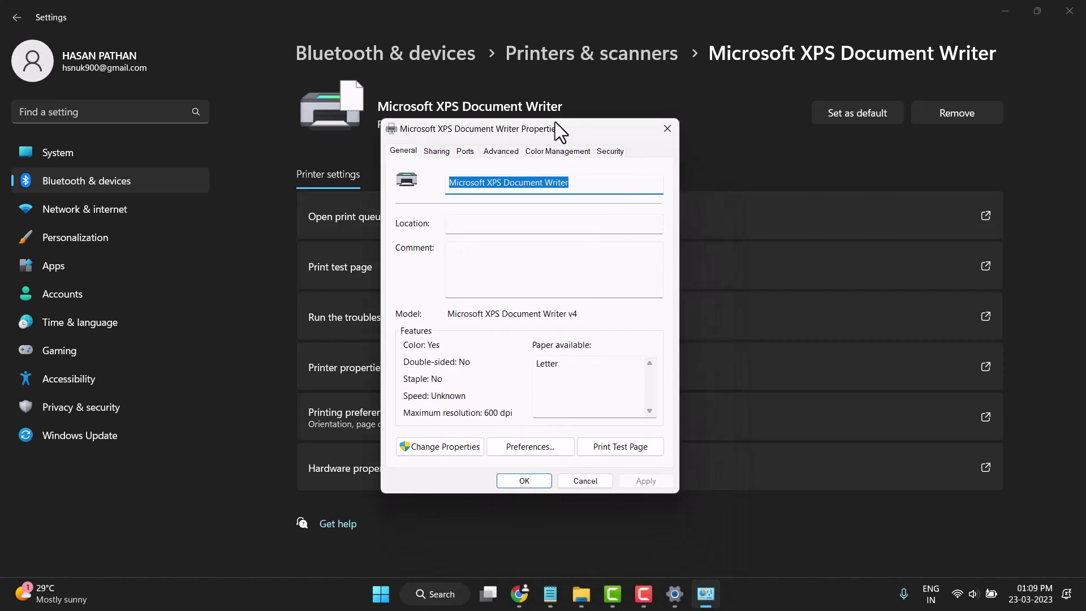
pyautogui.click(464, 148)
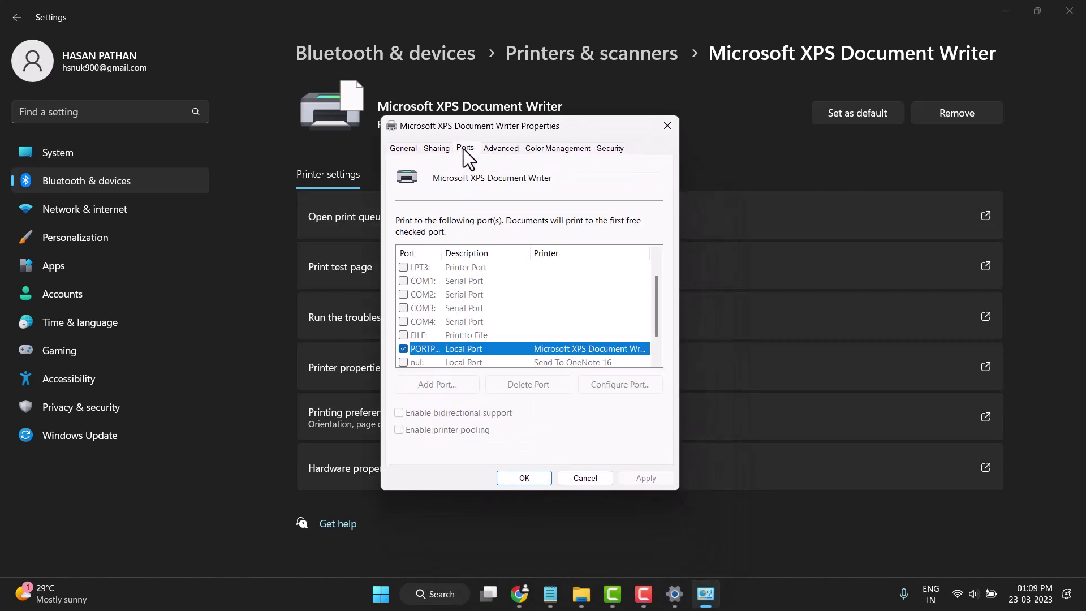
# Examine the printer's port list, including LPT2 and the Microsoft XPS Document Writer's local port, and close the properties dialog
pyautogui.scroll(-1, 456, 282)
pyautogui.scroll(2, 456, 282)
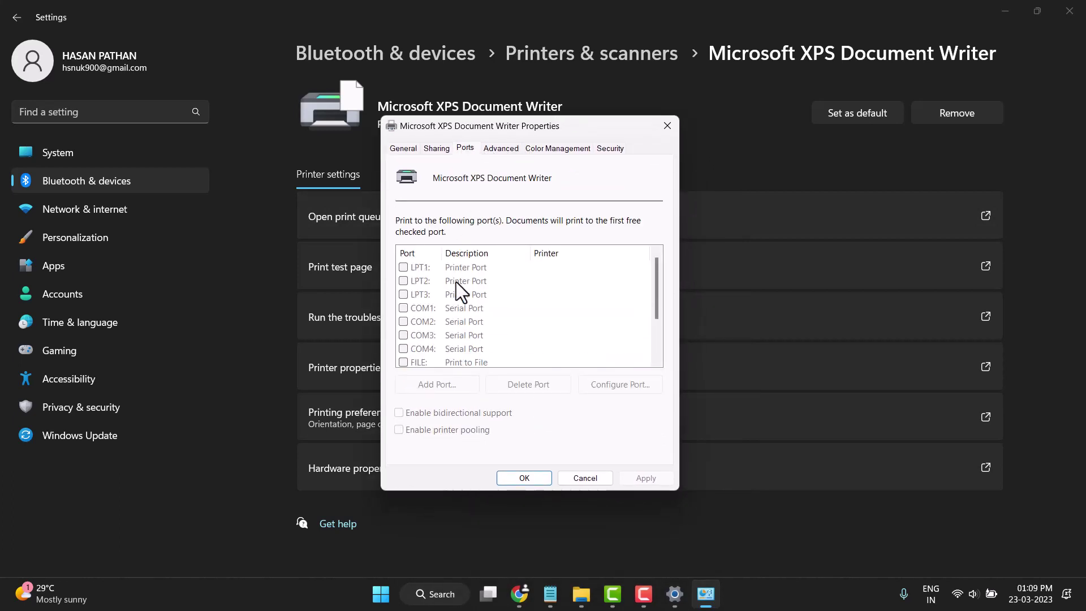
pyautogui.click(407, 280)
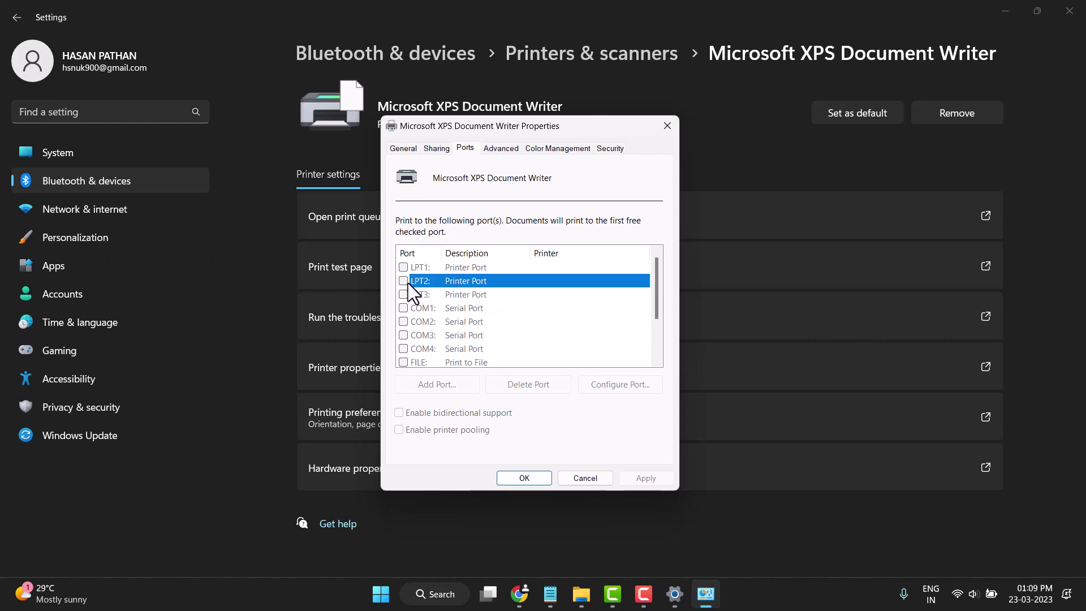
pyautogui.scroll(-2, 470, 298)
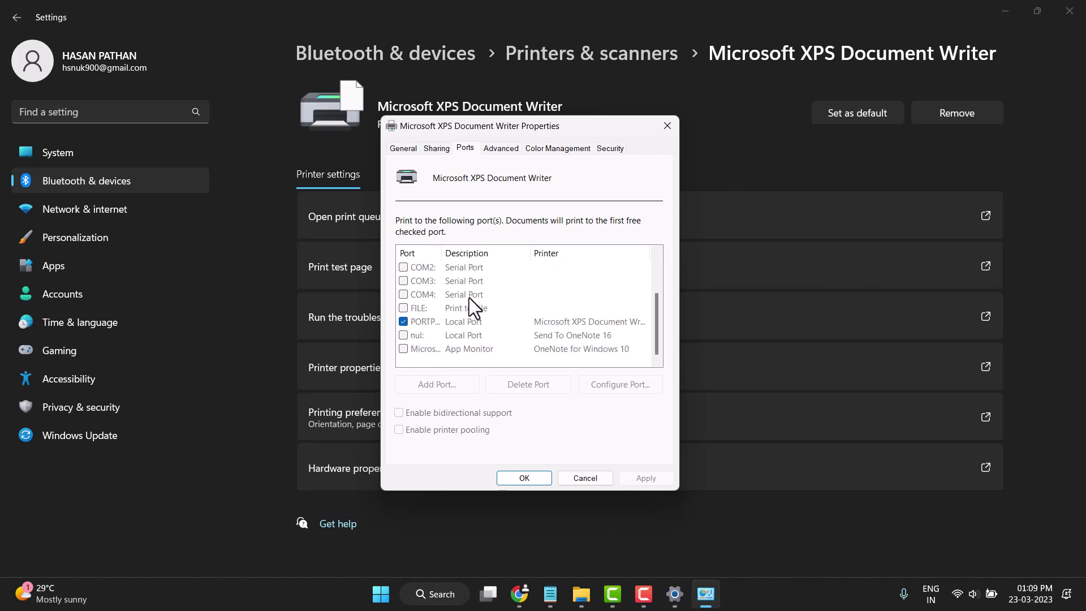
pyautogui.click(429, 325)
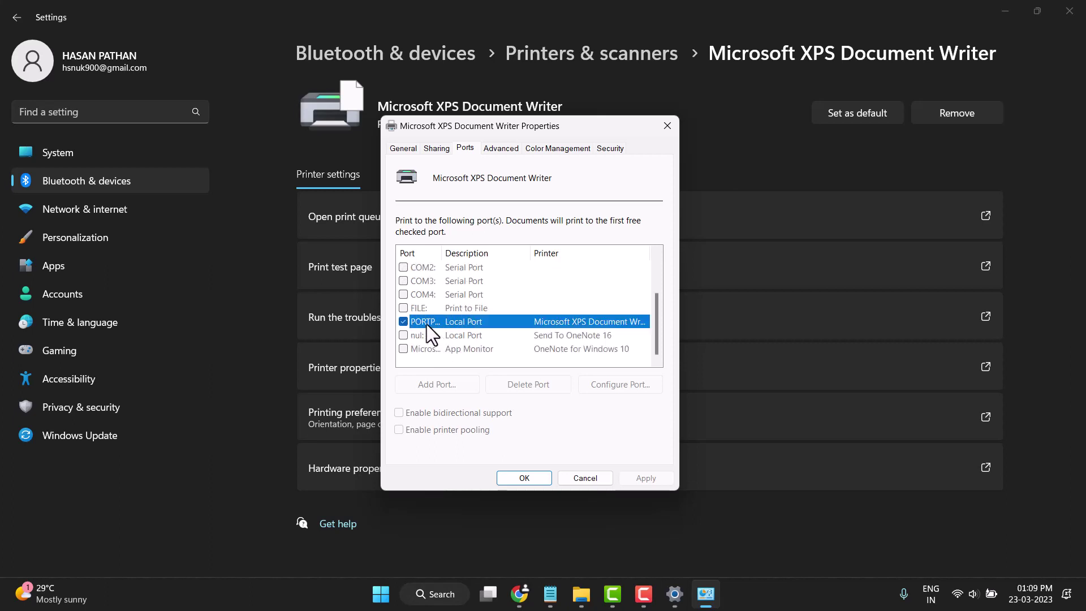
pyautogui.scroll(2, 500, 342)
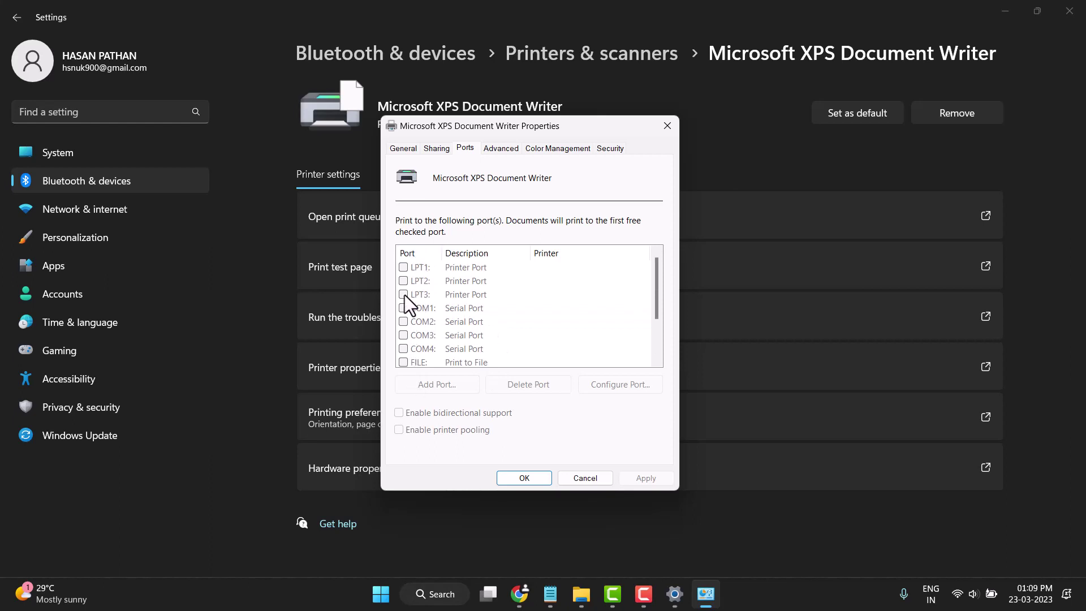
pyautogui.scroll(-2, 406, 330)
pyautogui.scroll(2, 406, 281)
pyautogui.click(570, 478)
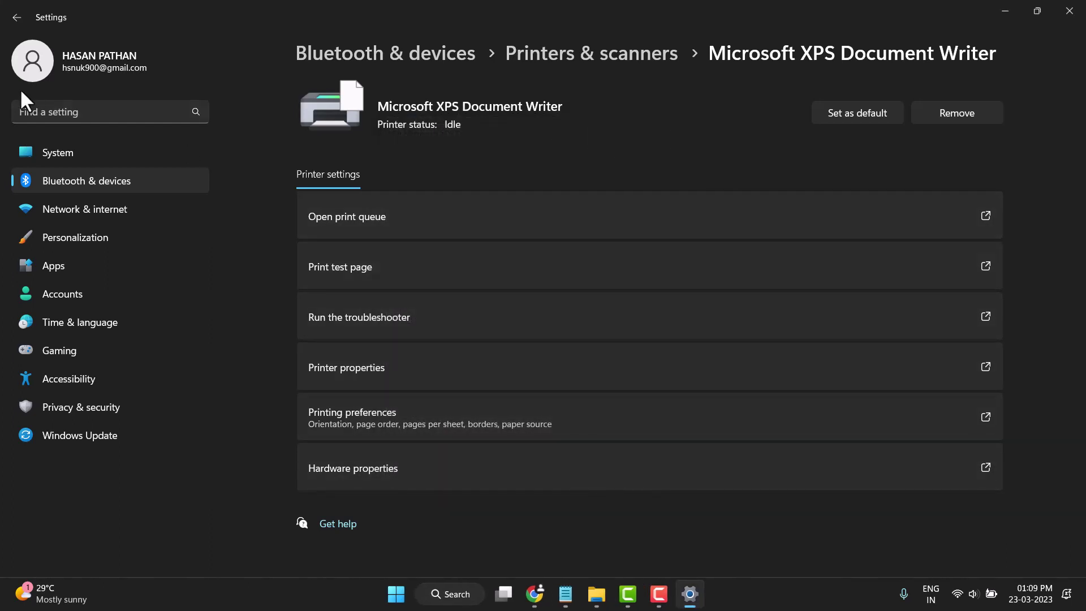
pyautogui.click(69, 113)
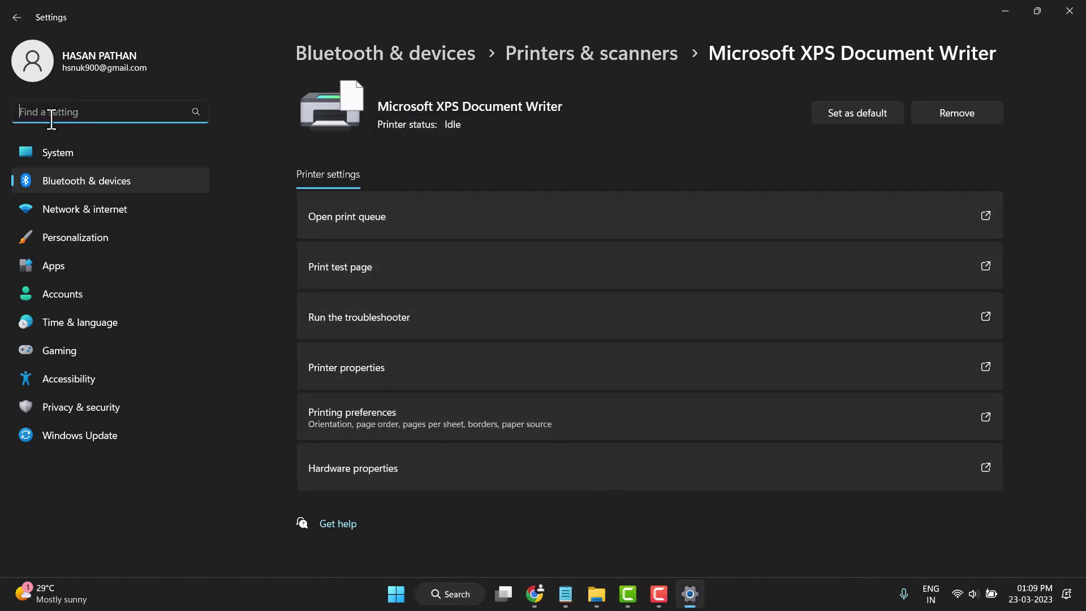
pyautogui.write('tr')
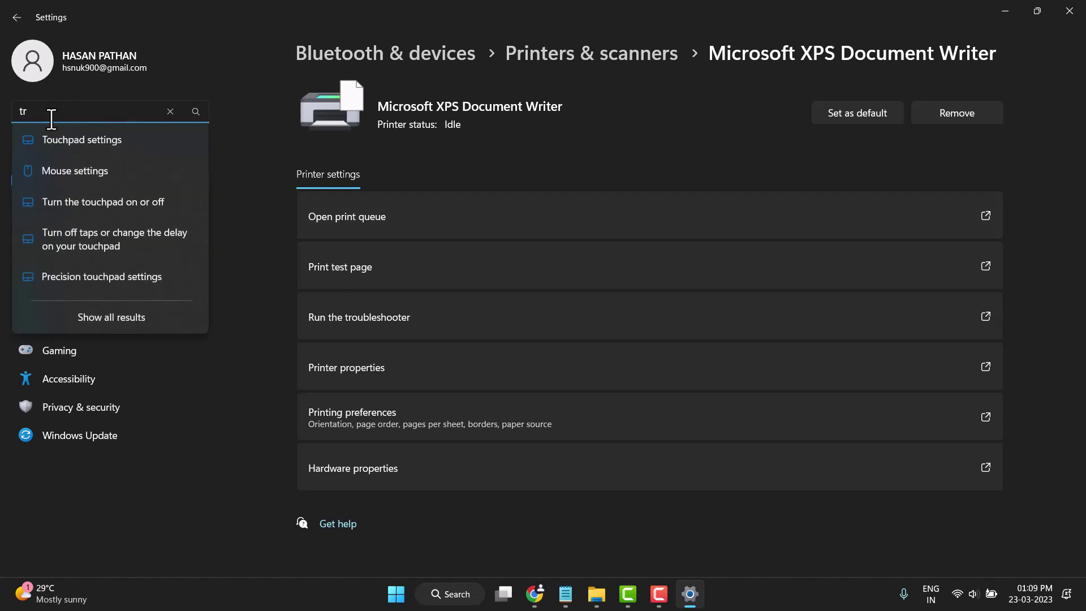
pyautogui.write('b')
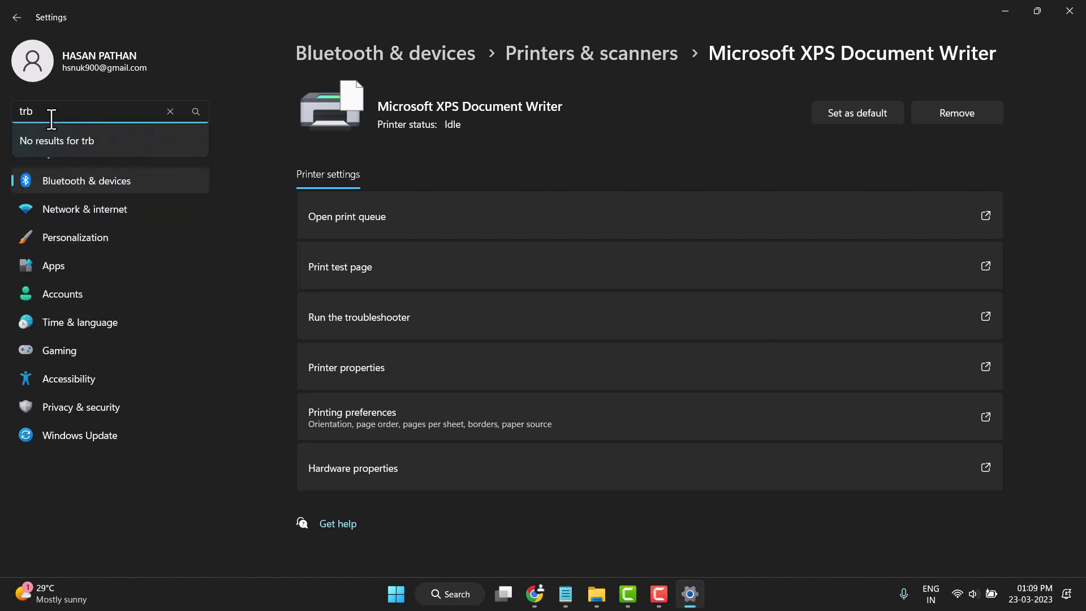
pyautogui.press('BackSpace')
pyautogui.press('BackSpace')
pyautogui.click(568, 171)
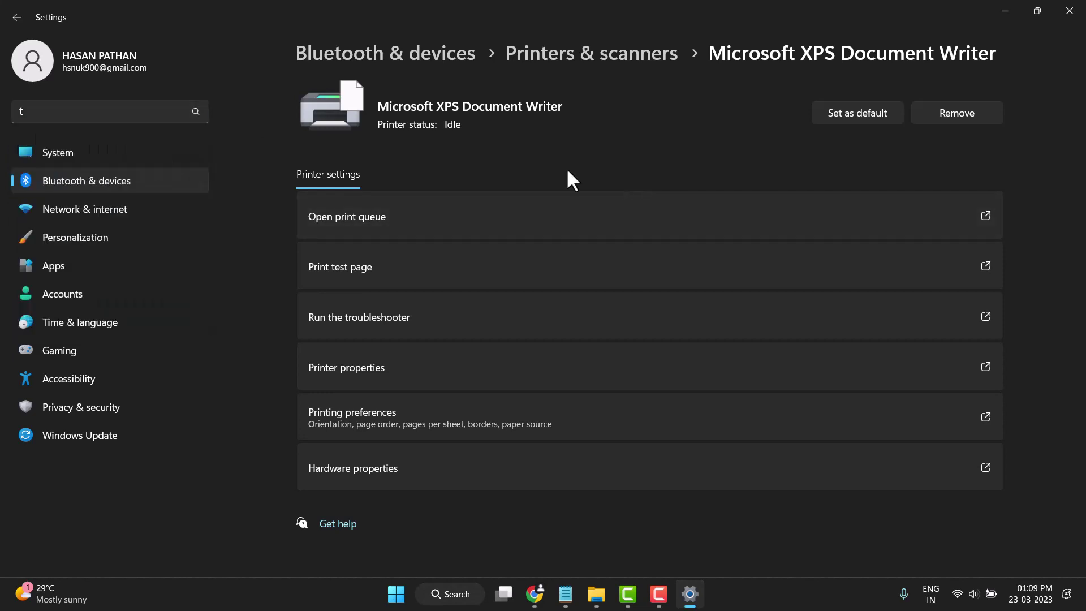
pyautogui.click(162, 112)
pyautogui.click(163, 112)
pyautogui.click(341, 150)
# Search Windows for the troubleshoot settings and open the Troubleshoot page
pyautogui.click(451, 593)
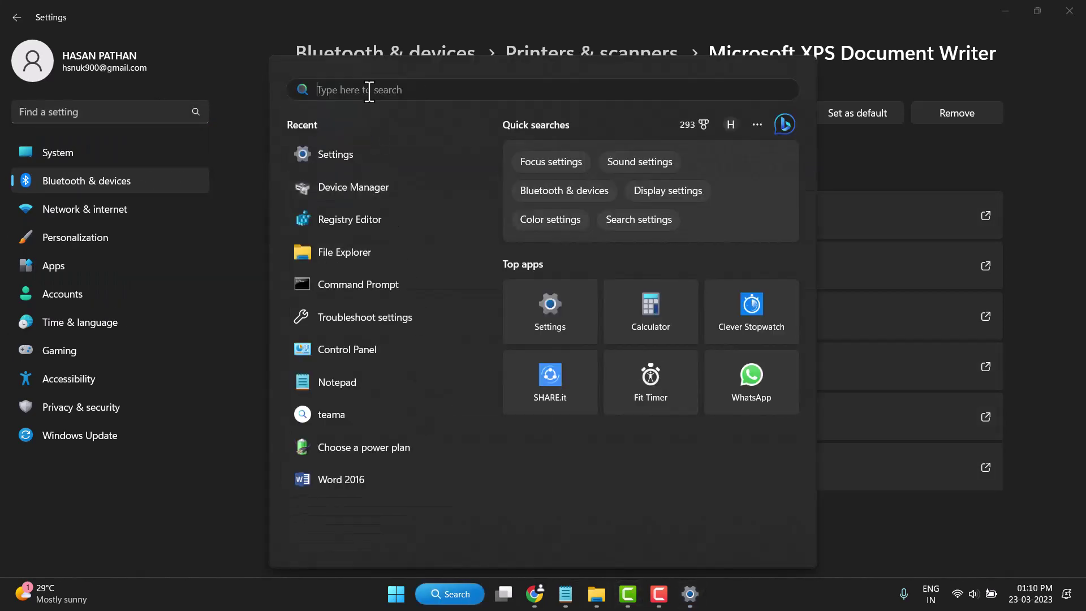
pyautogui.write('t')
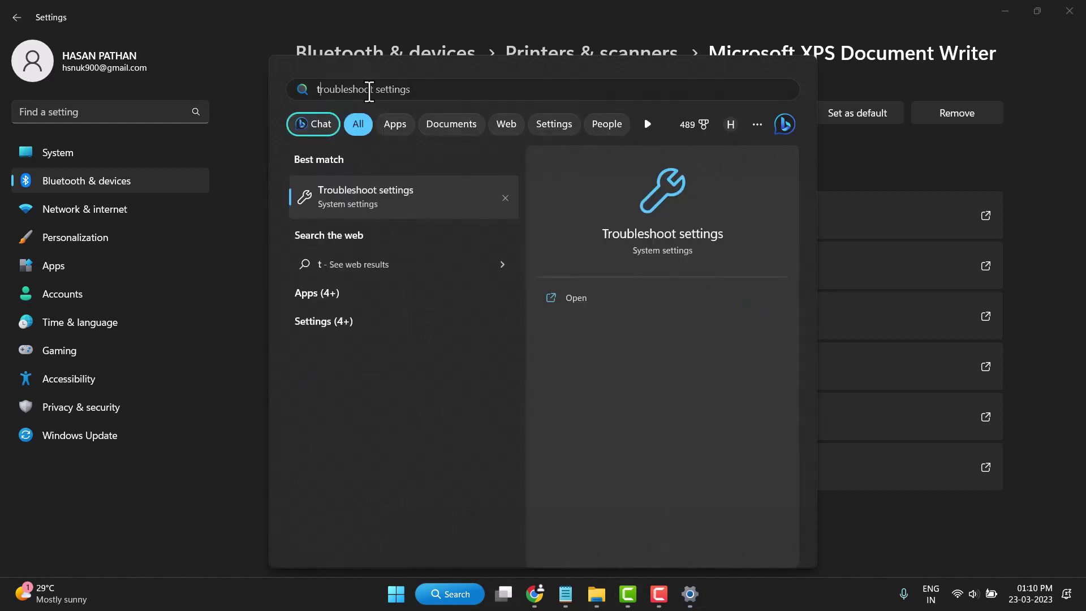
pyautogui.write('r')
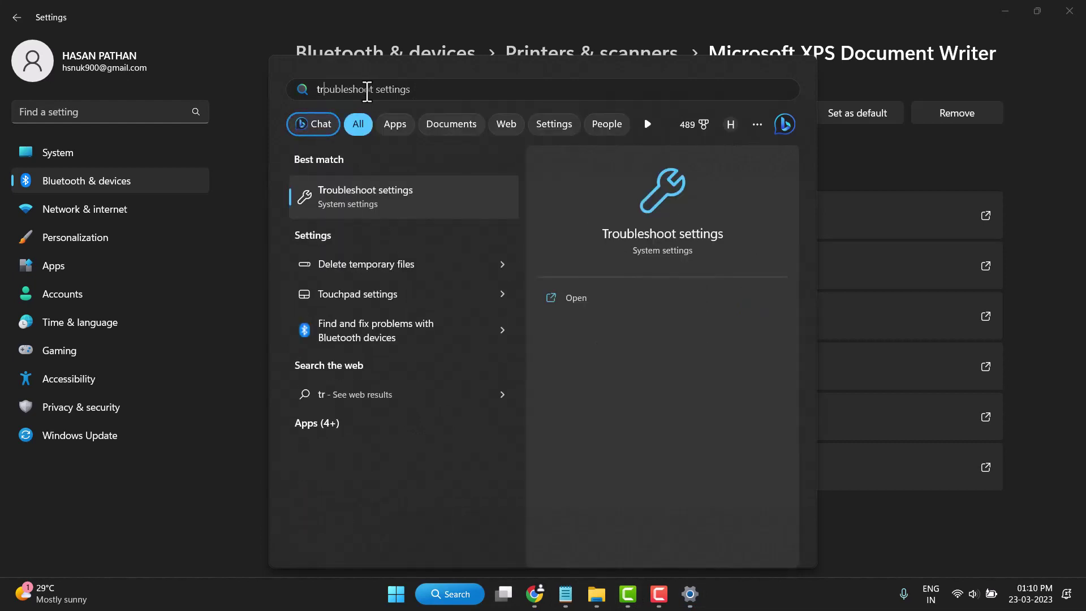
pyautogui.click(432, 199)
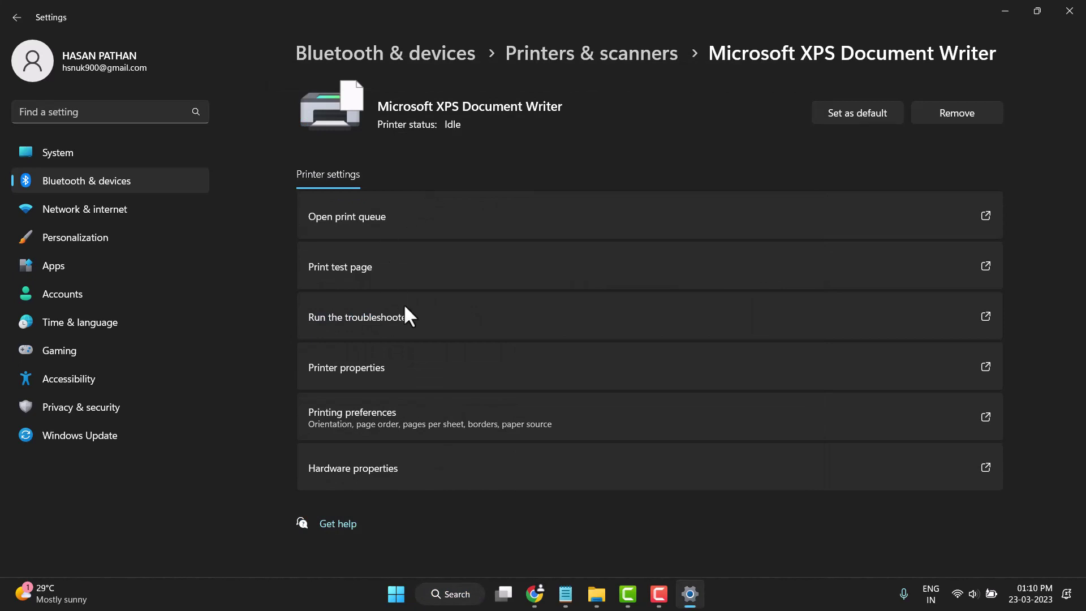
pyautogui.click(453, 592)
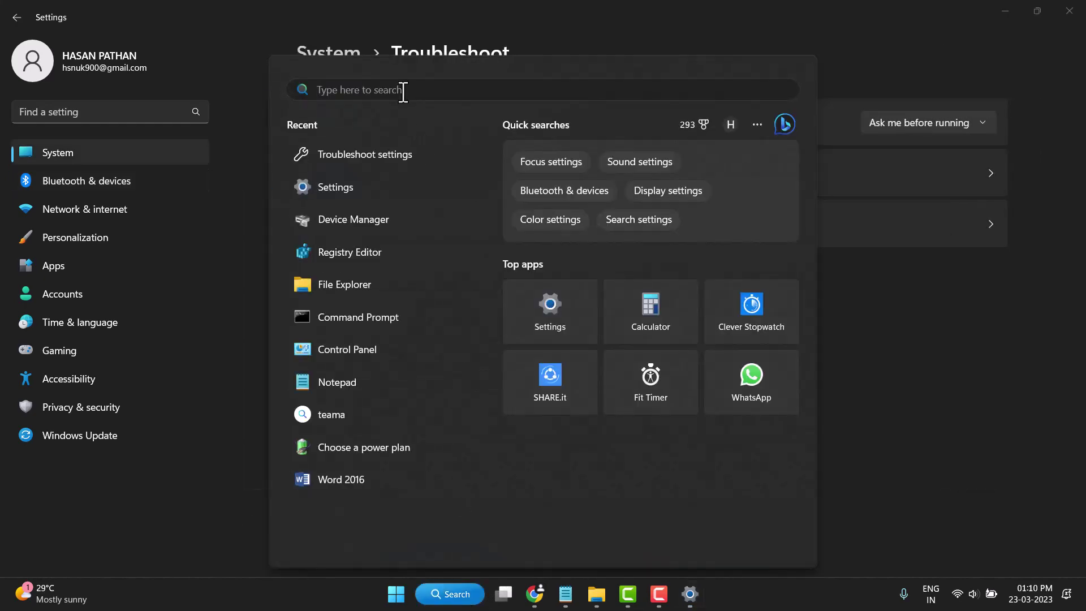
pyautogui.click(1024, 280)
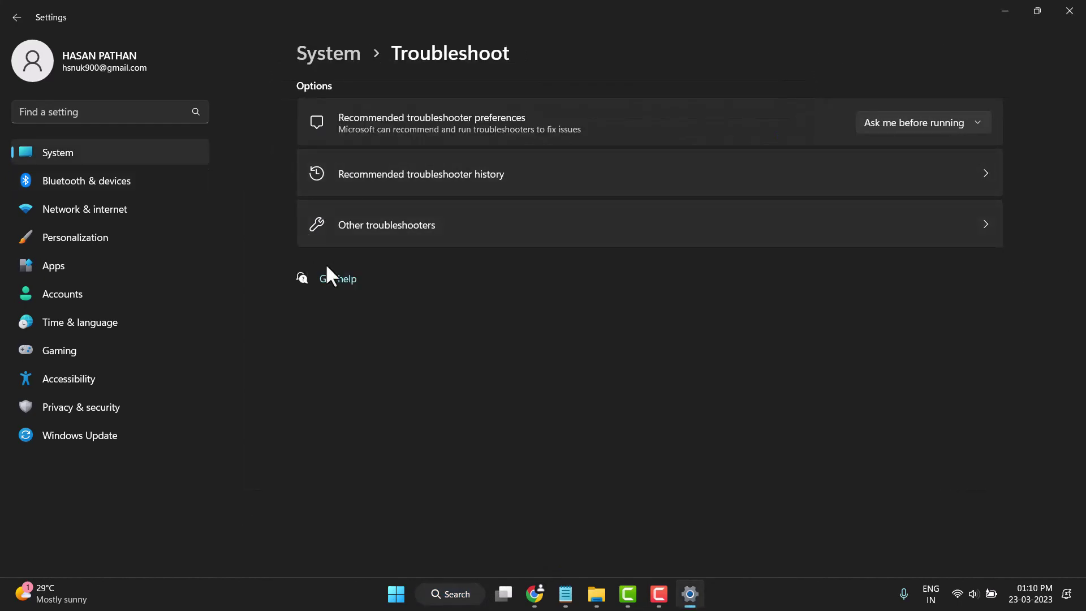
# Run the Printer troubleshooter from the other troubleshooters and cancel it while it detects problems
pyautogui.click(533, 226)
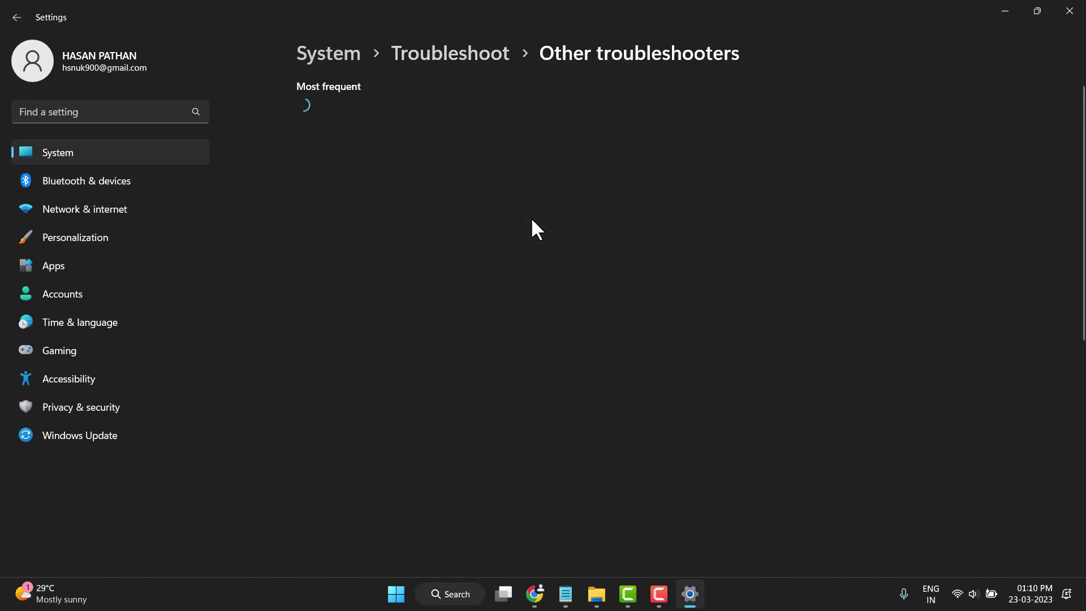
pyautogui.scroll(-5, 421, 325)
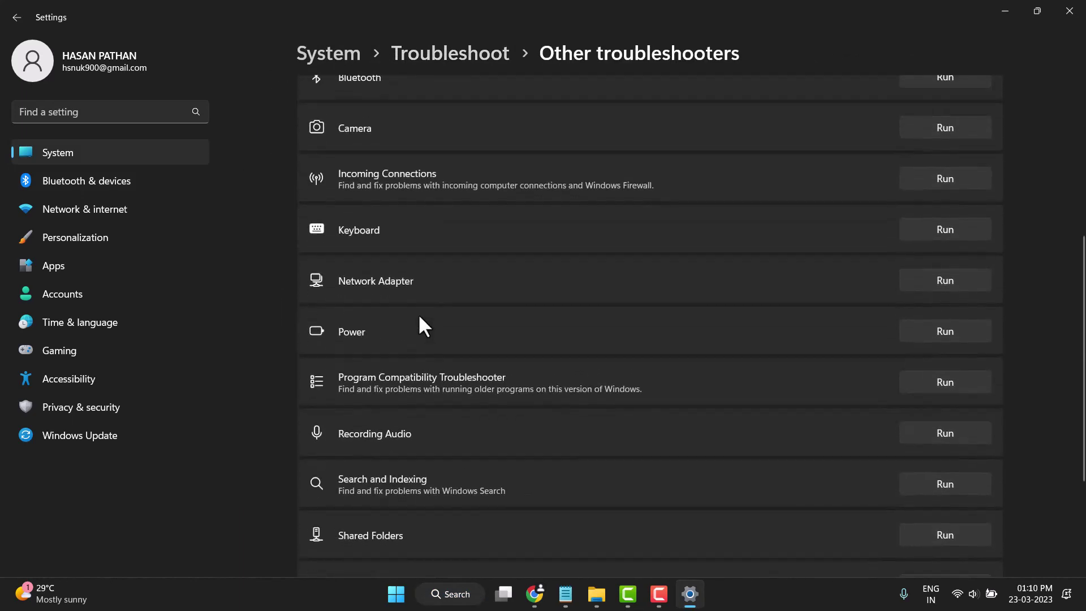
pyautogui.scroll(5, 420, 322)
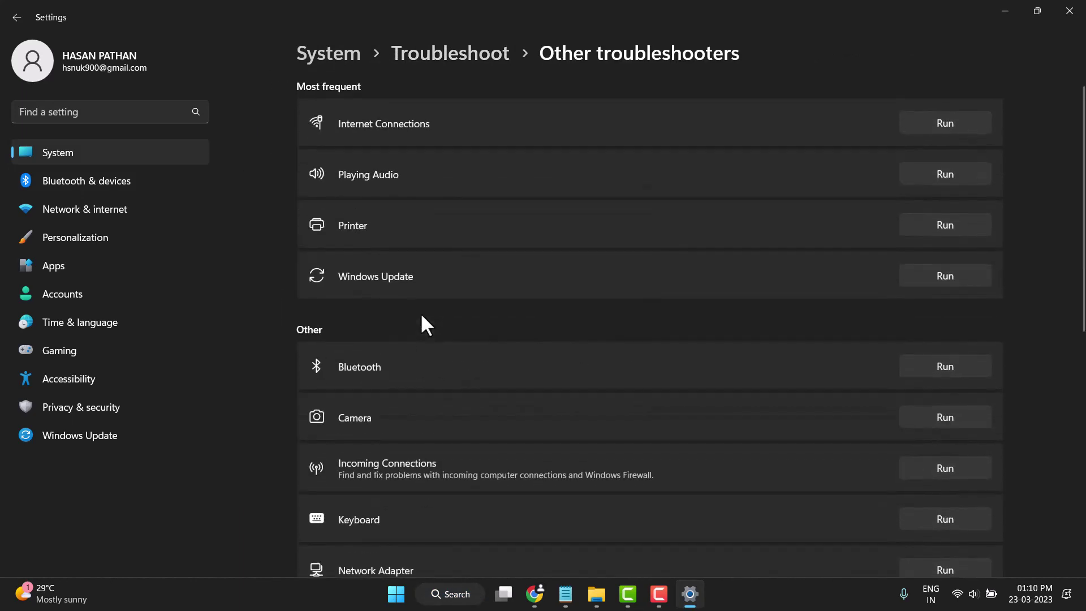
pyautogui.click(921, 229)
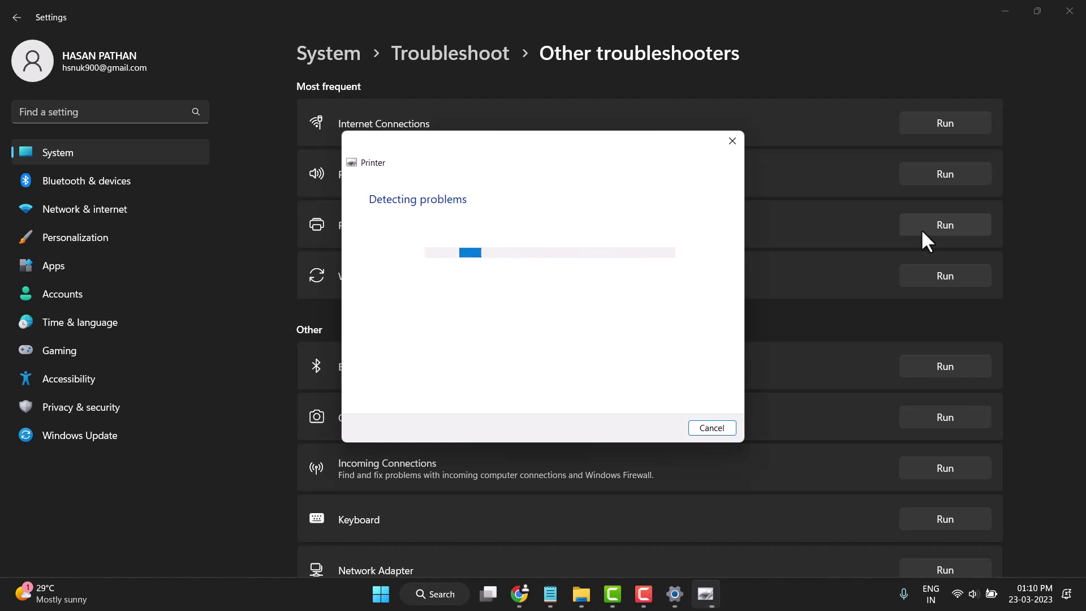
pyautogui.click(711, 428)
# Show the desktop and close the Settings window
pyautogui.press('super+d')
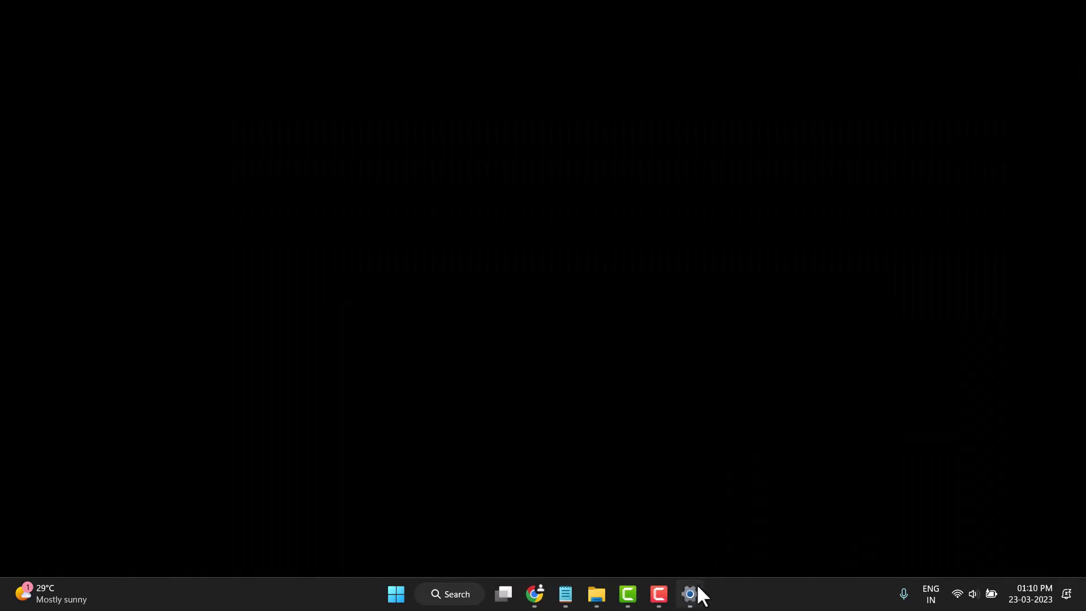
pyautogui.moveTo(696, 596)
pyautogui.click(757, 474)
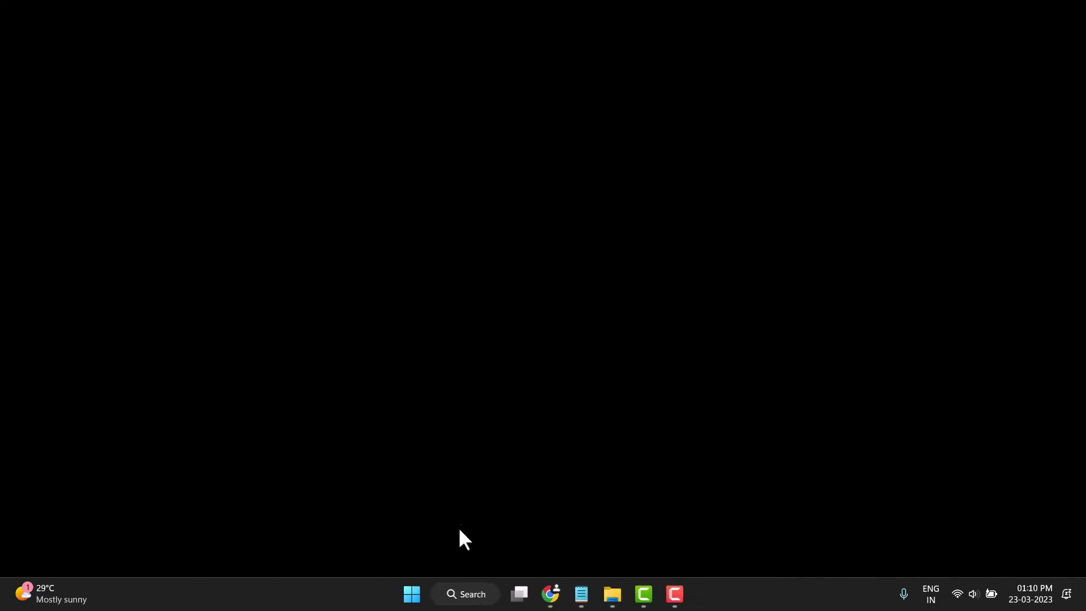
# Display the computer's power options, dismiss them without restarting, and bring the Notepad window back up
pyautogui.click(406, 591)
pyautogui.click(717, 543)
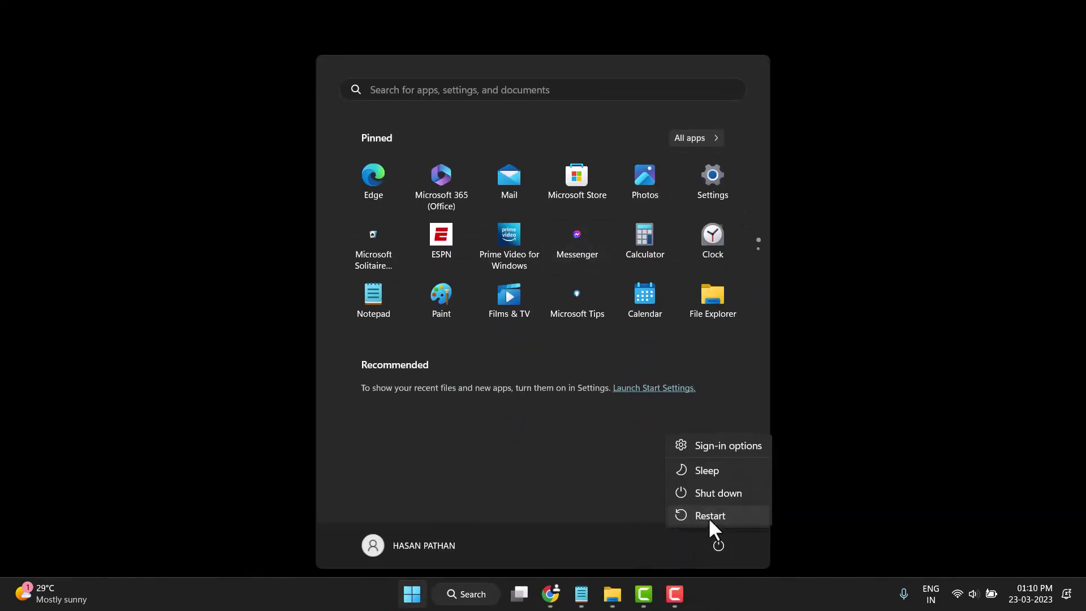
pyautogui.click(909, 481)
pyautogui.click(581, 595)
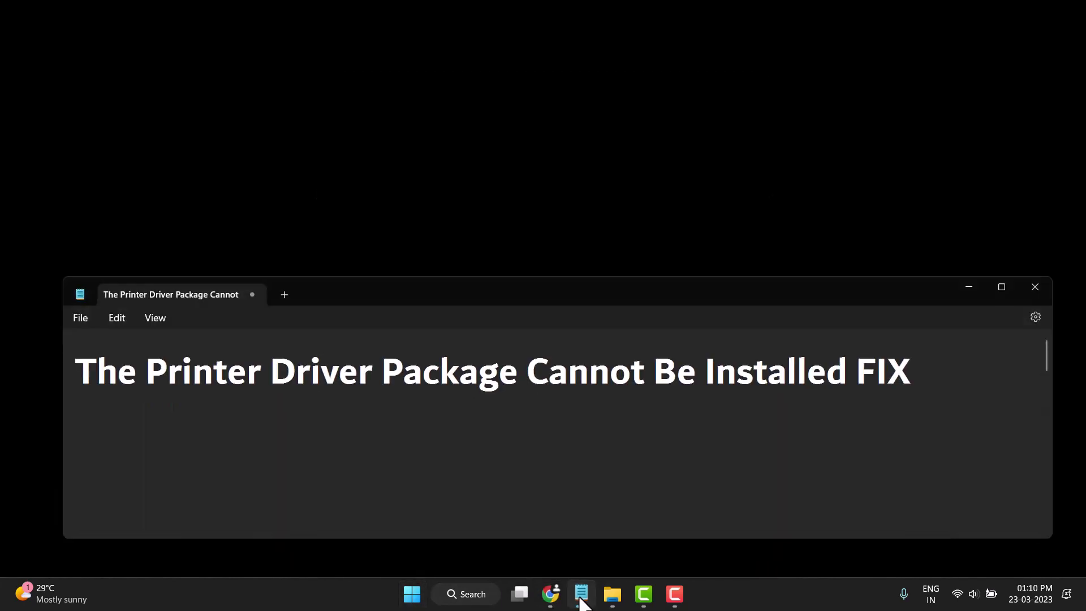